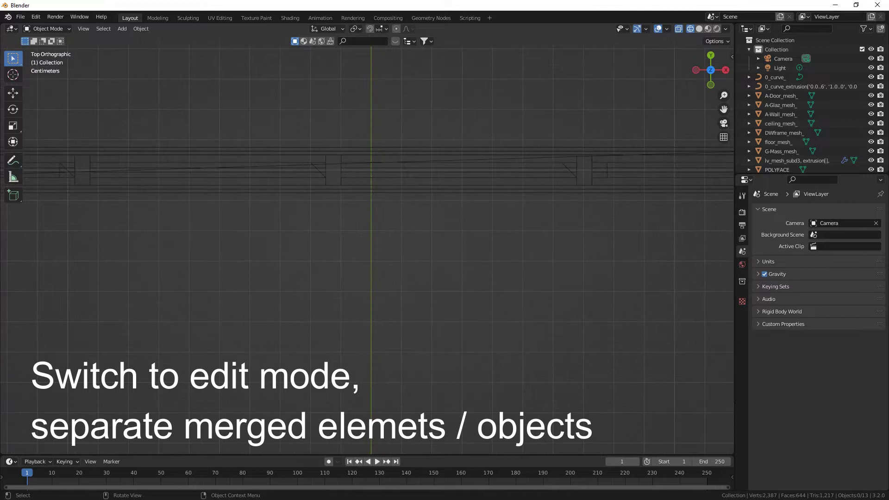
Select the DWframe_mesh_ window frame and put it into Edit Mode
left_click(341, 185)
scroll(367, 250, "down", 2)
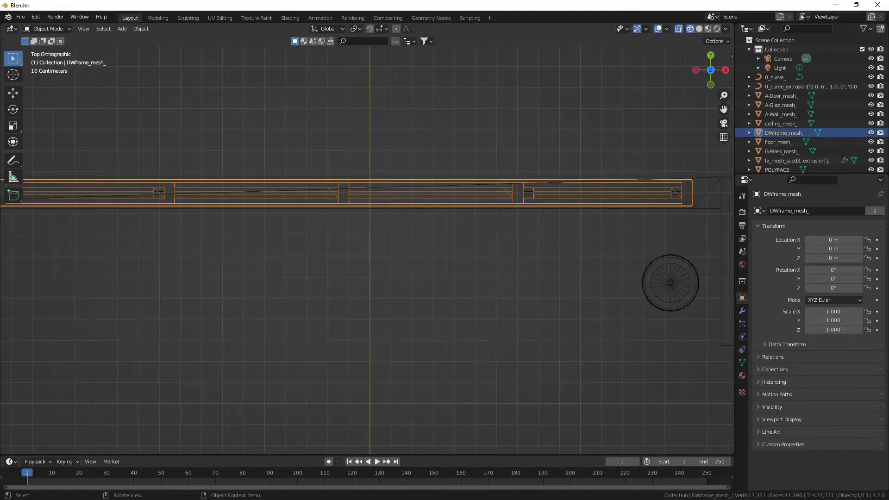
left_click(47, 29)
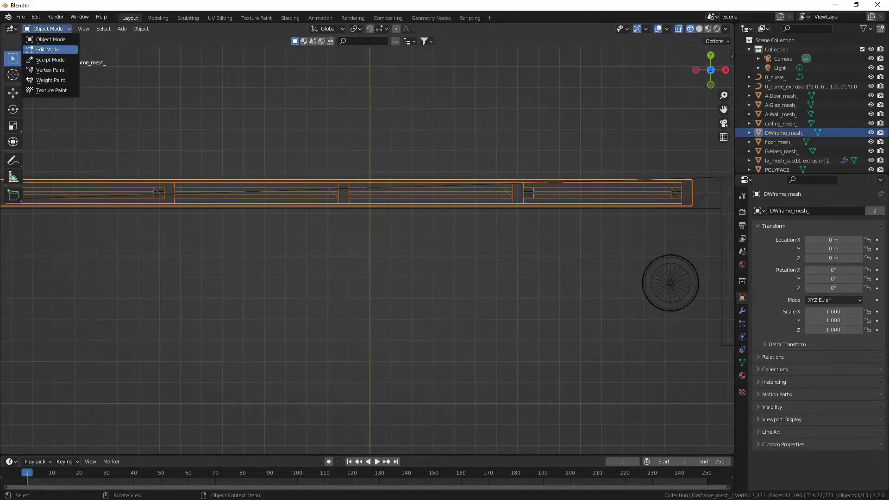
left_click(44, 49)
Separate the geometry of the four inner window frames into a new object and return to Object Mode
left_click_drag(86, 160, 585, 182, "shift")
scroll(370, 251, "down", 2)
left_click_drag(522, 187, 687, 200, "shift")
scroll(686, 201, "down", 1)
scroll(686, 201, "up", 1)
scroll(687, 200, "down", 1)
left_click_drag(62, 191, 203, 211, "shift")
left_click(169, 29)
mouse_move(195, 111)
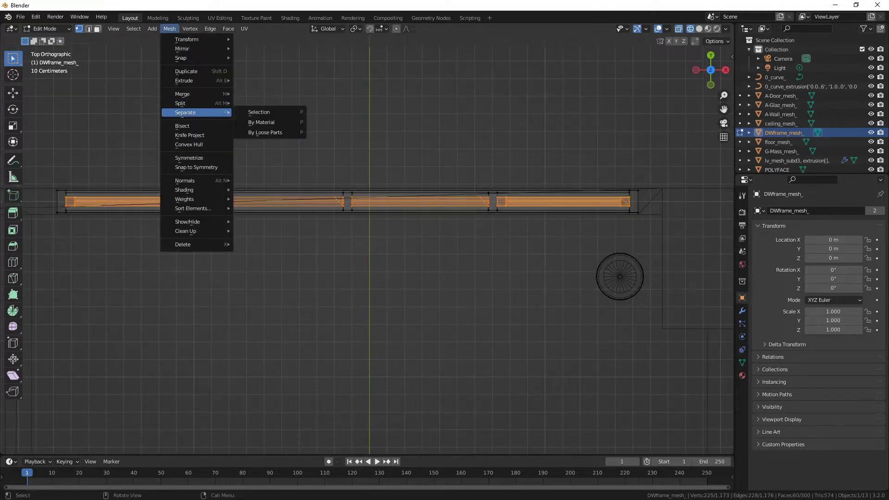
left_click(269, 111)
left_click(47, 29)
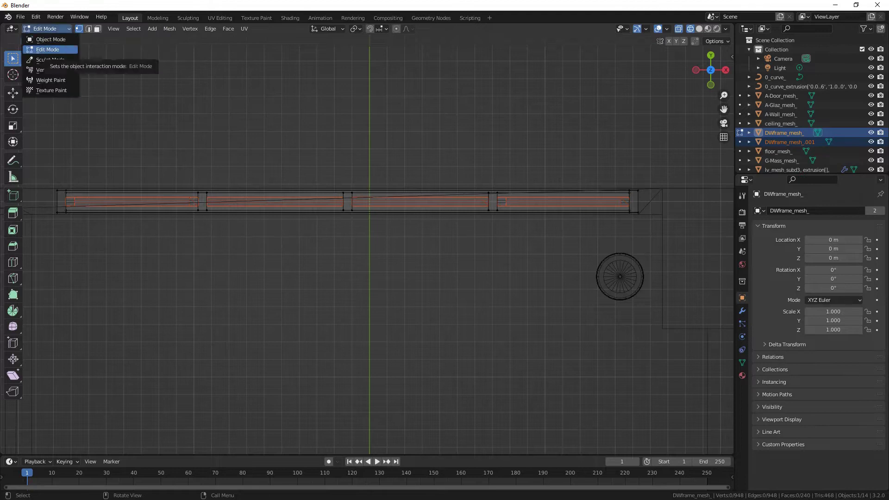
left_click(47, 49)
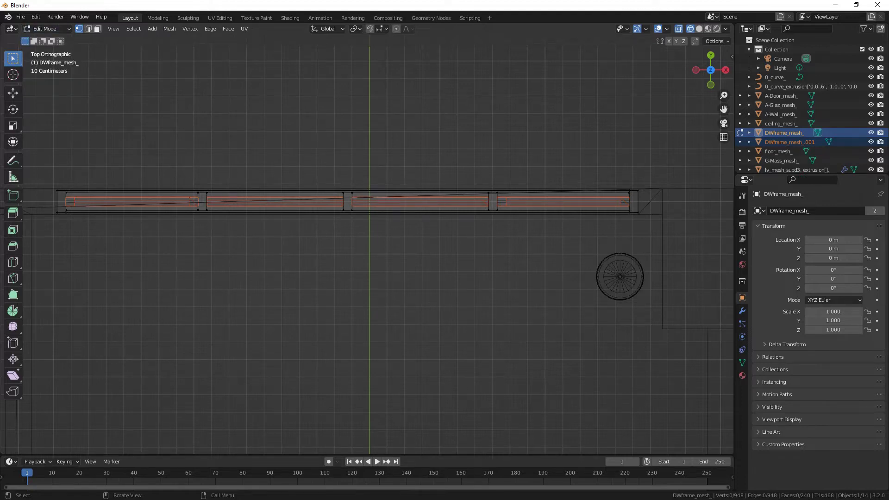
left_click(47, 29)
left_click(47, 40)
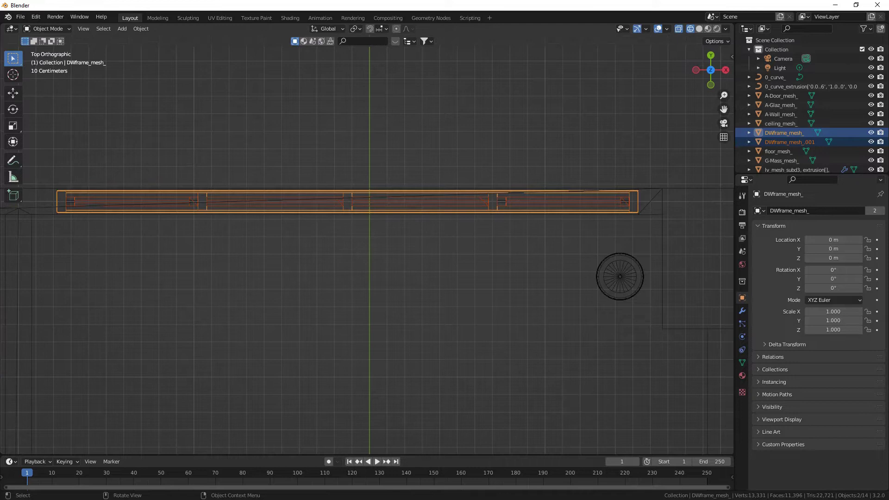
Select only the separated inner frames object, DWframe_mesh_.001, and put it into Edit Mode
key("alt+a")
left_click(278, 202)
key("alt+a")
left_click(278, 202)
scroll(367, 245, "up", 4)
left_click_drag(723, 110, 888, 167)
scroll(370, 239, "up", 2)
left_click(47, 29)
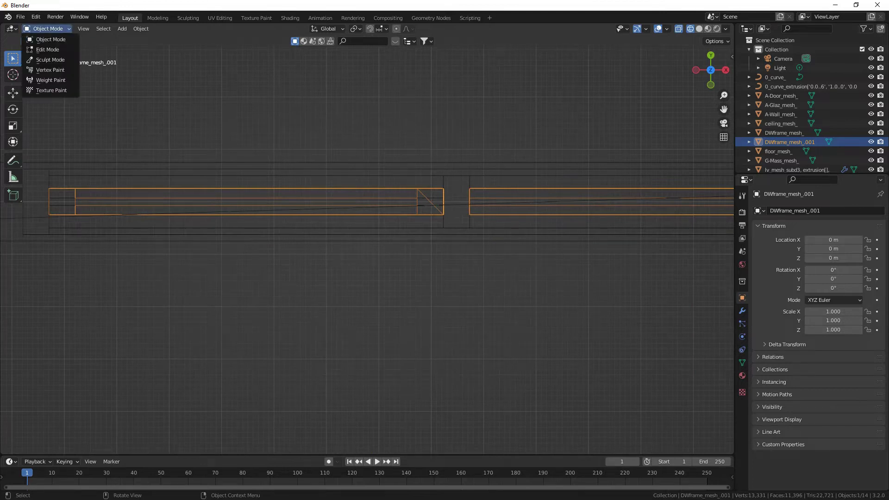
left_click(44, 49)
Separate the thin glass panes of all four inner window frames into their own object
left_click_drag(70, 196, 426, 207, "shift")
scroll(426, 207, "down", 3)
scroll(368, 245, "up", 1)
scroll(368, 245, "down", 3)
scroll(369, 245, "up", 3)
left_click_drag(432, 210, 726, 221, "shift")
left_click_drag(723, 109, 169, 124)
left_click_drag(181, 226, 471, 236, "shift")
left_click_drag(710, 67, 677, 52)
left_click(711, 65)
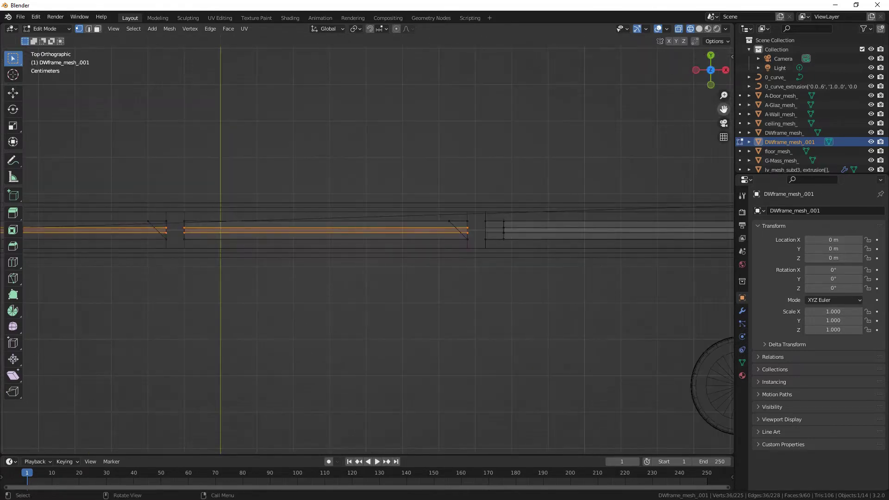
left_click_drag(723, 109, 531, 109)
left_click_drag(307, 229, 552, 240, "shift")
left_click(169, 29)
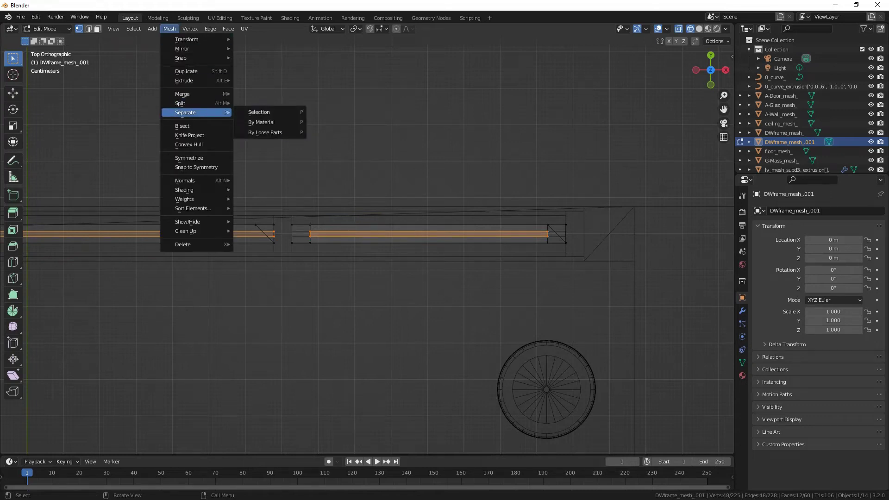
left_click(259, 111)
scroll(259, 111, "down", 6)
scroll(367, 246, "down", 3)
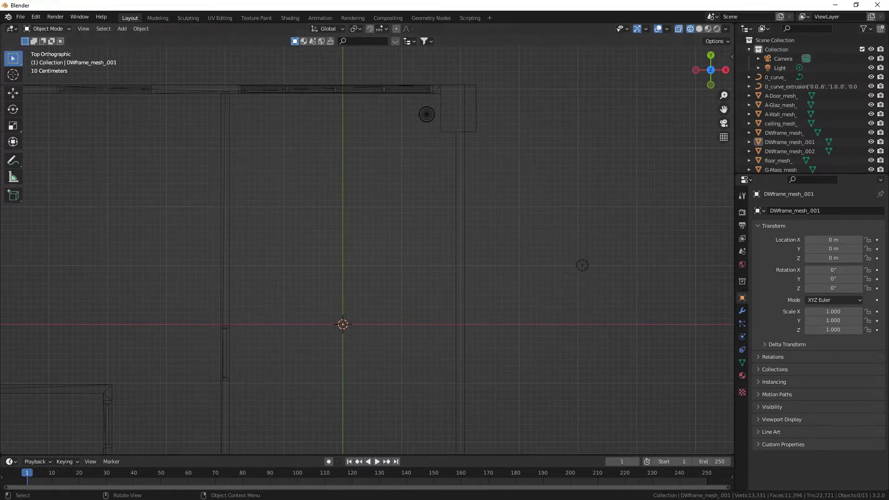
Import the chair model from an AutoCAD DXF file
left_click(20, 17)
mouse_move(55, 141)
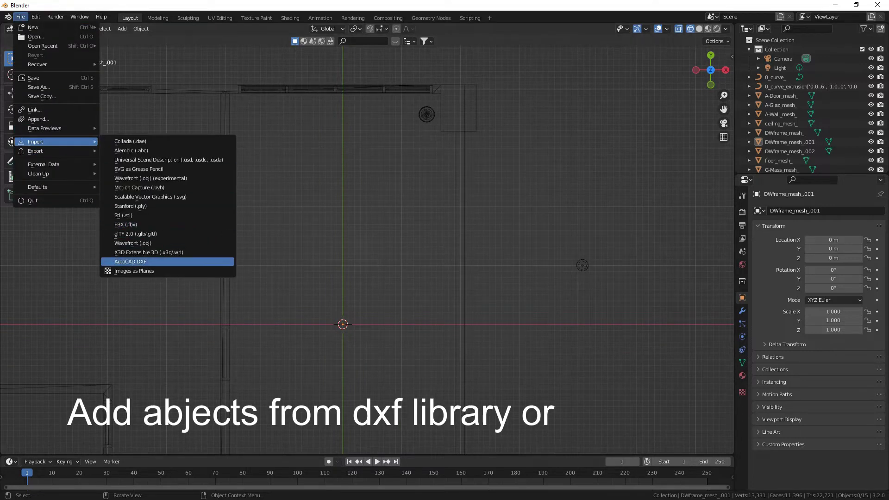
left_click(130, 262)
left_click(496, 230)
left_click(591, 343)
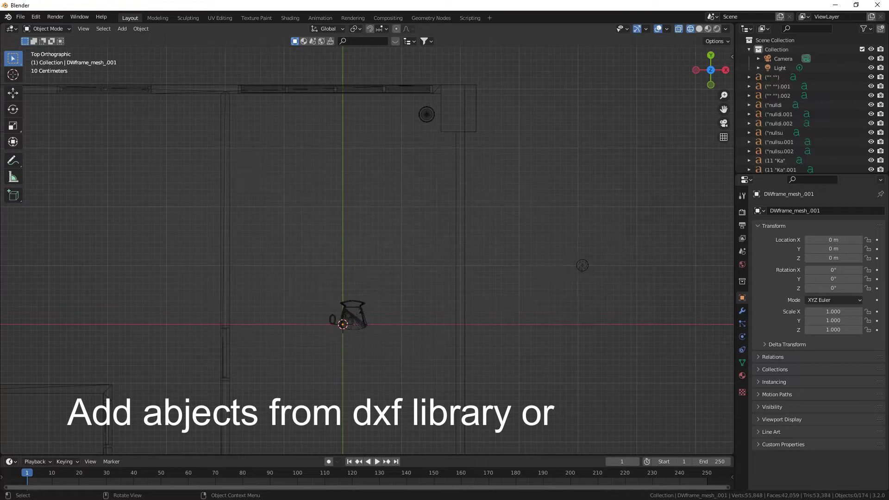
Delete the stray oval object beside the imported chair
left_click(353, 317)
scroll(367, 244, "up", 3)
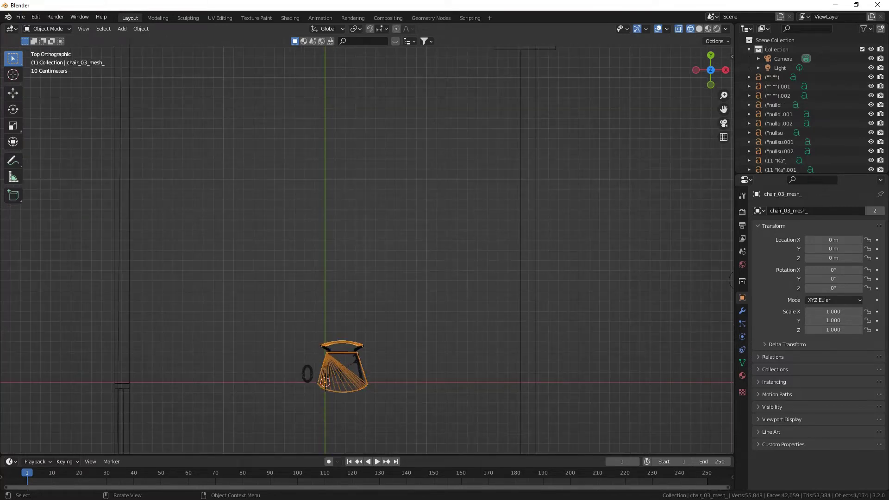
key("ctrl+z")
key("Delete")
Move all parts of the imported chair together along positive X towards the outer wall and slightly along positive Y, and deselect them
key("a")
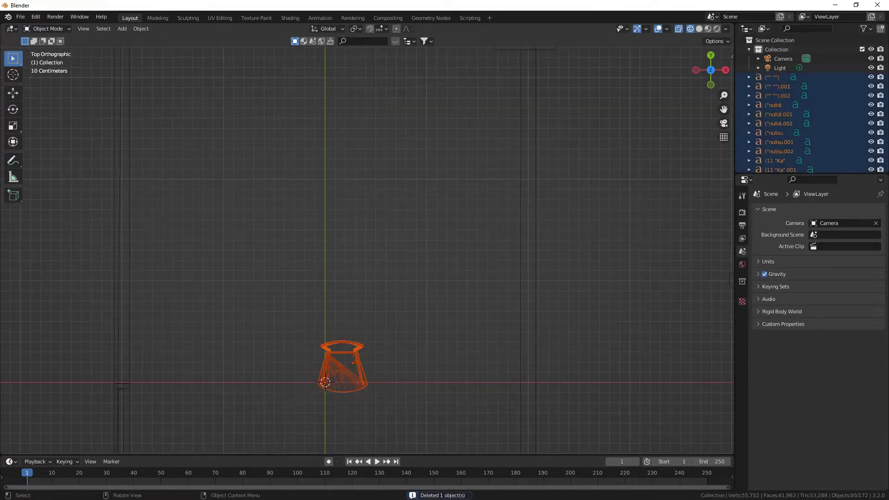
scroll(366, 250, "down", 1)
left_click(13, 93)
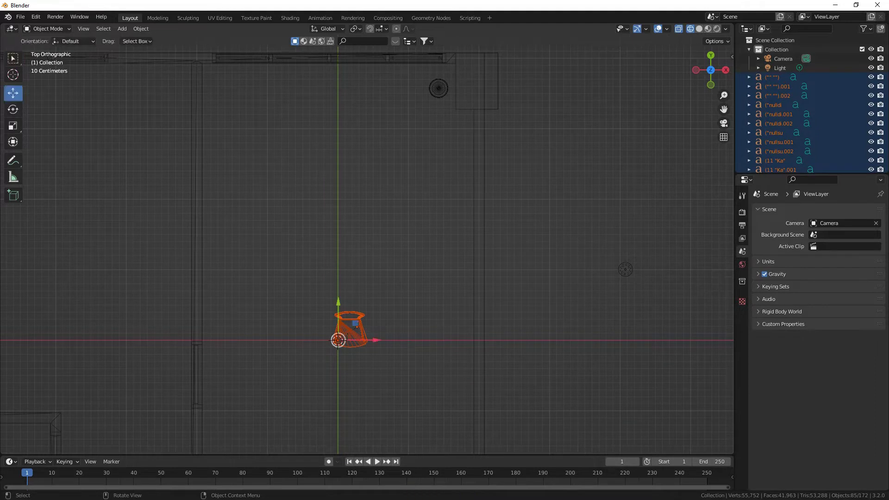
left_click_drag(377, 340, 456, 340)
left_click_drag(417, 302, 416, 295)
key("alt+a")
scroll(367, 250, "down", 2)
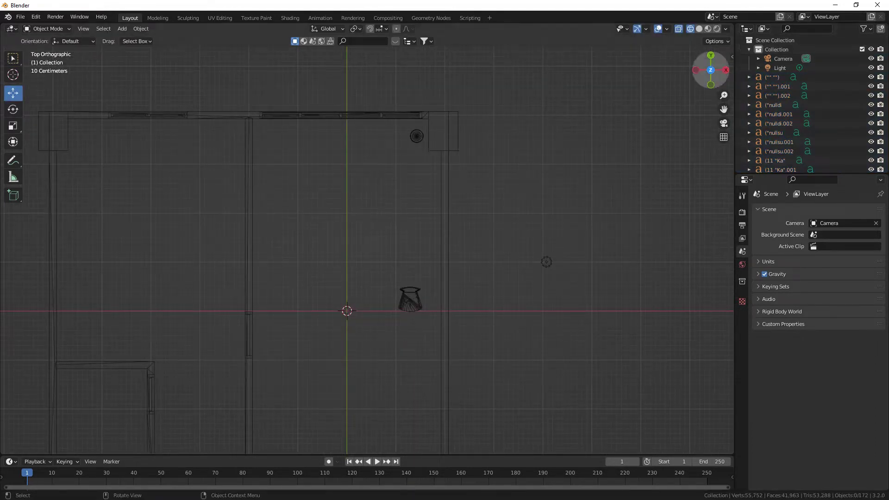
Show the BlenderKit asset bar with models
key("n")
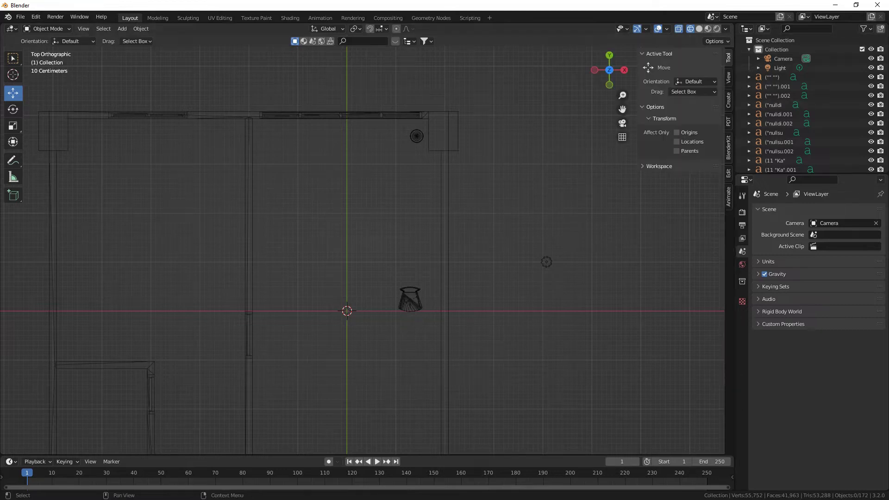
left_click(728, 147)
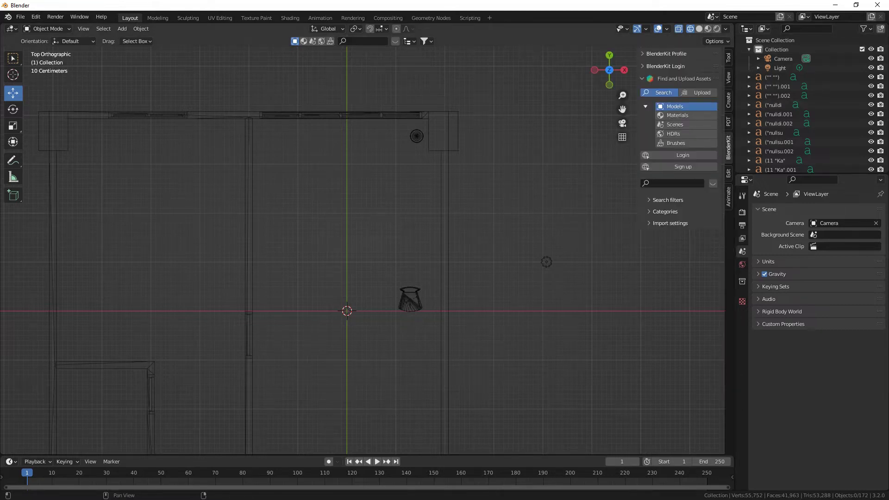
left_click(713, 183)
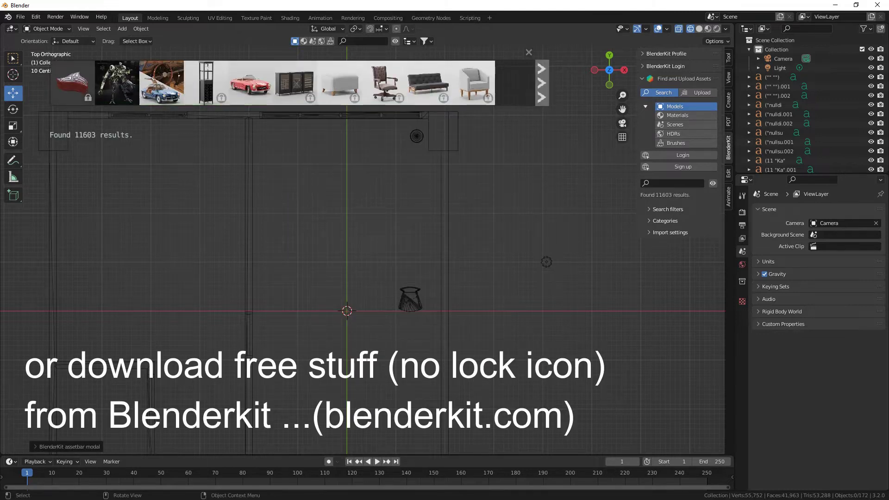
Browse the BlenderKit models for free assets without a lock icon
left_click(541, 82)
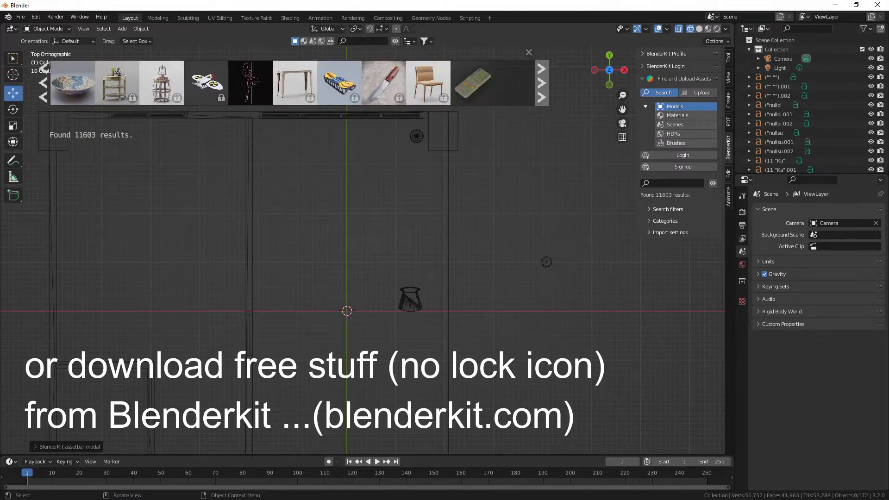
left_click(43, 82)
left_click(43, 82)
left_click(541, 83)
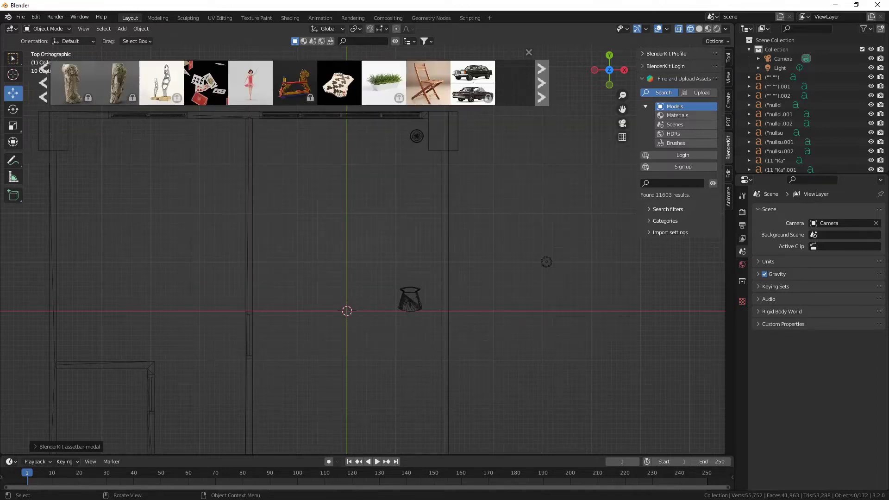
scroll(204, 80, "down", 5)
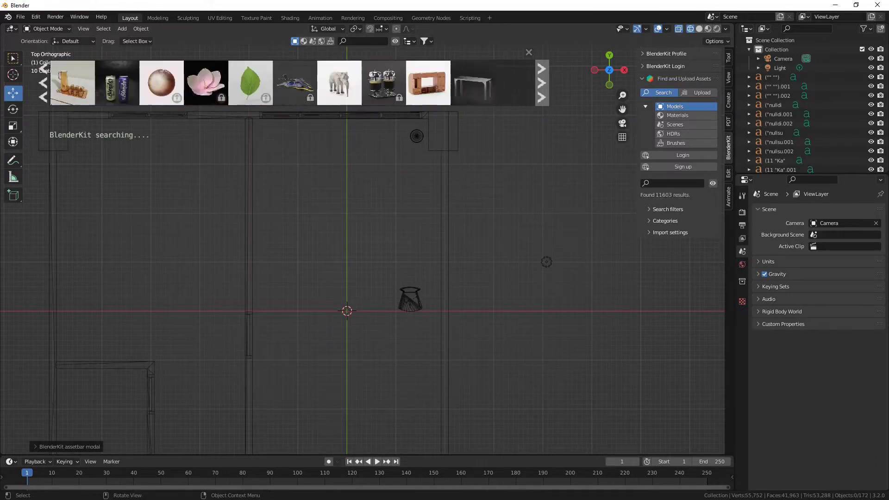
scroll(272, 82, "down", 5)
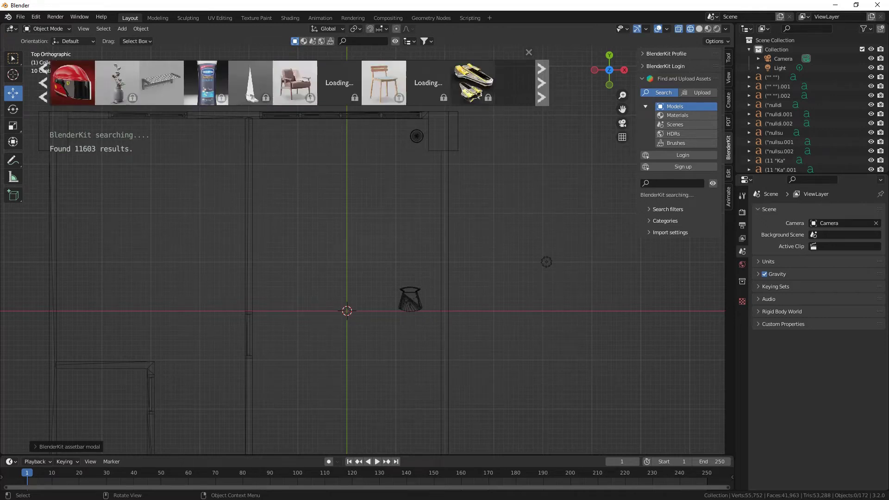
scroll(272, 83, "down", 5)
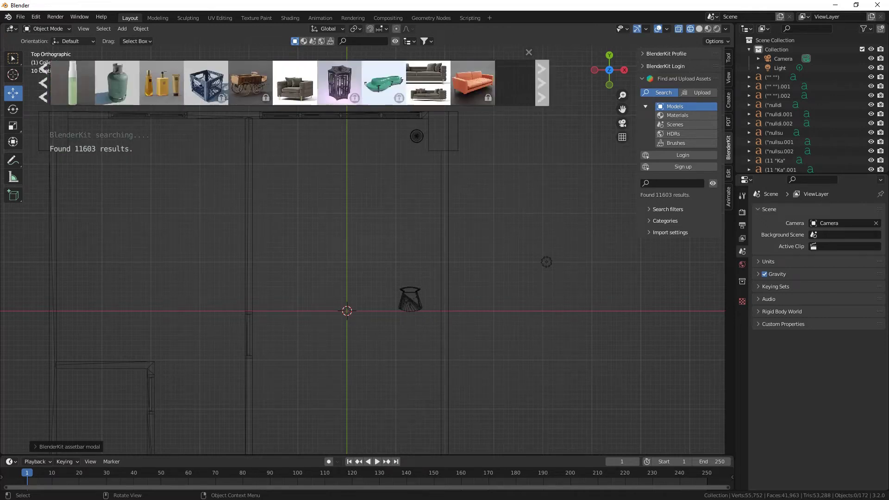
scroll(273, 82, "down", 3)
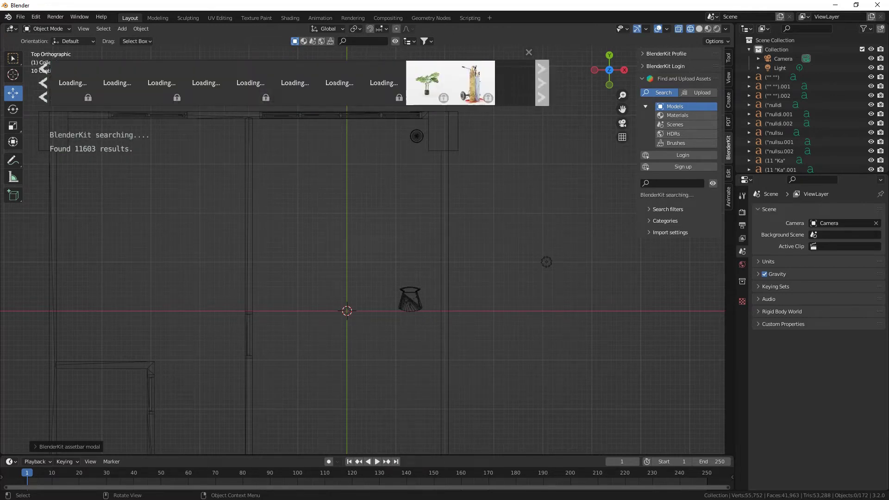
Search the BlenderKit models for "sofa" and browse the results for a free sofa without a lock icon
left_click(672, 183)
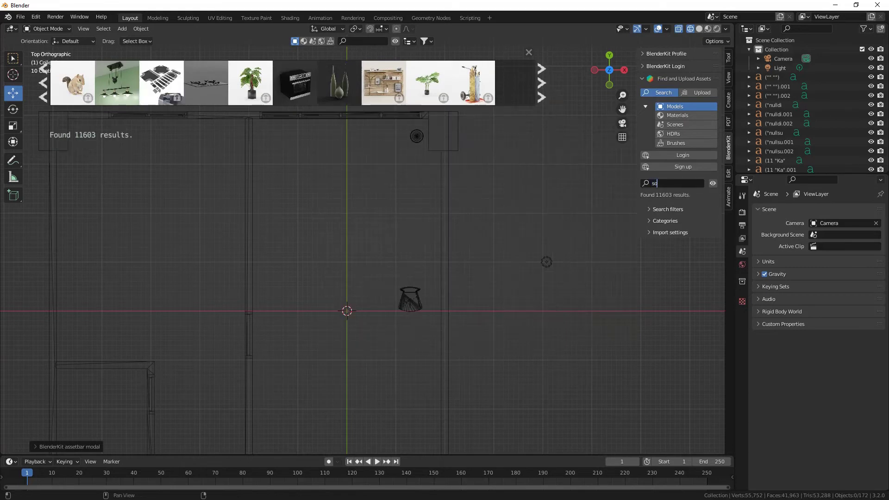
key("Return")
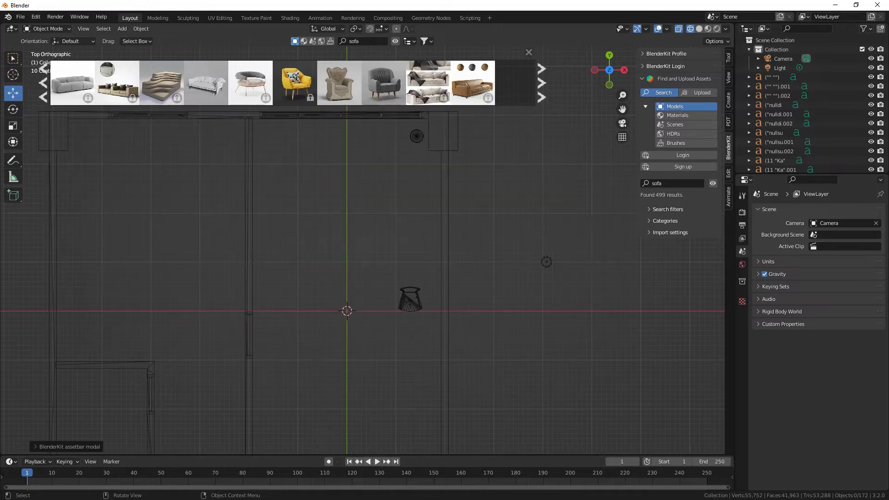
scroll(272, 83, "down", 3)
left_click(542, 83)
left_click(541, 82)
left_click(542, 83)
left_click(542, 83)
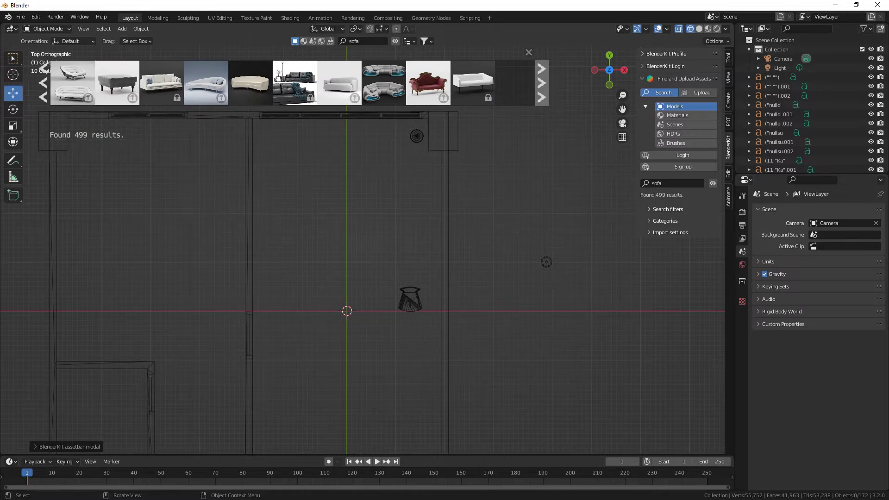
left_click(542, 82)
left_click(542, 83)
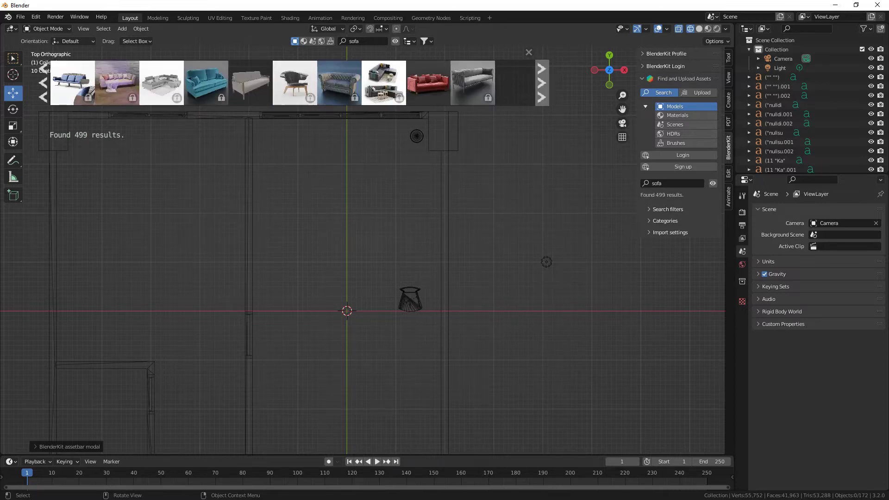
left_click(542, 83)
left_click(542, 83)
left_click(542, 82)
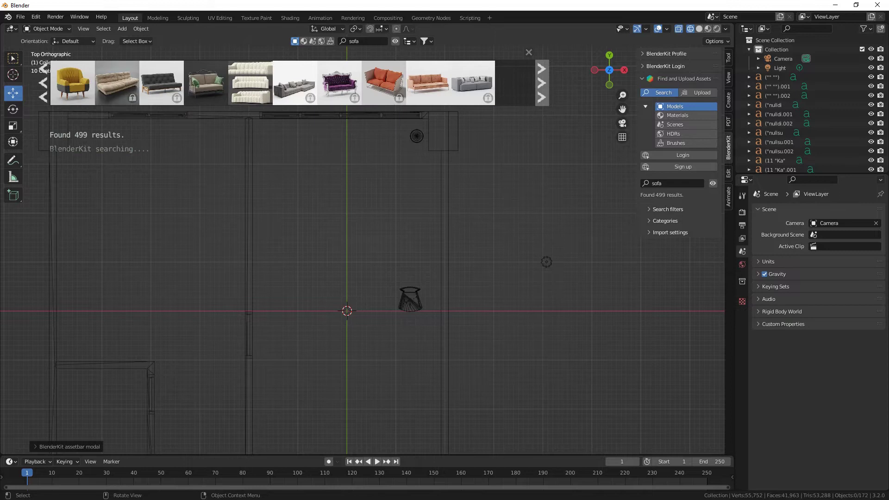
left_click(542, 83)
left_click(542, 83)
mouse_move(473, 82)
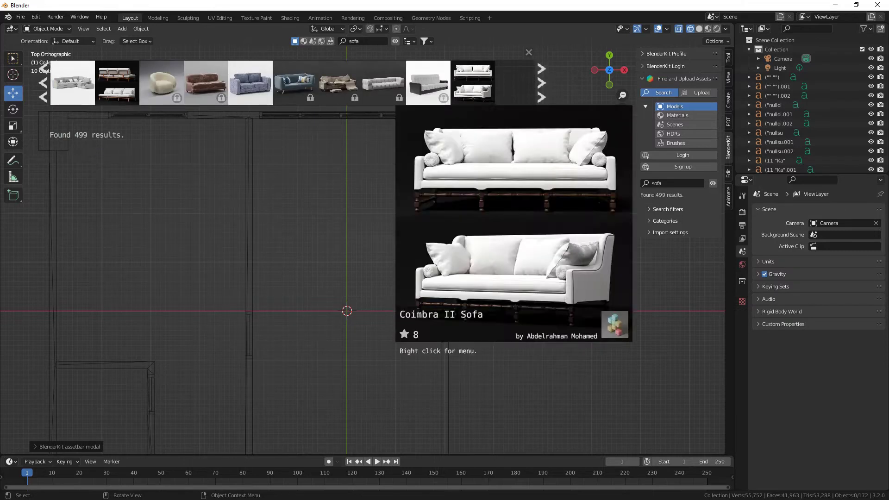
left_click(541, 82)
left_click(542, 82)
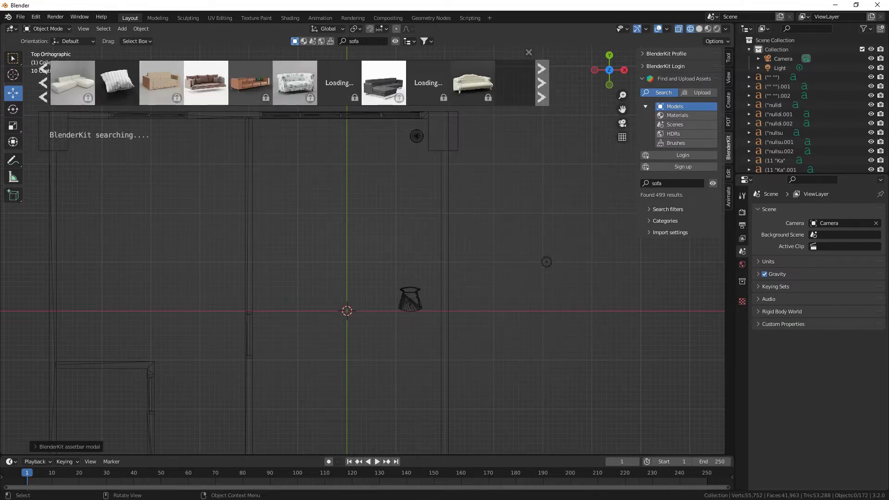
left_click(542, 83)
left_click(542, 82)
left_click(542, 83)
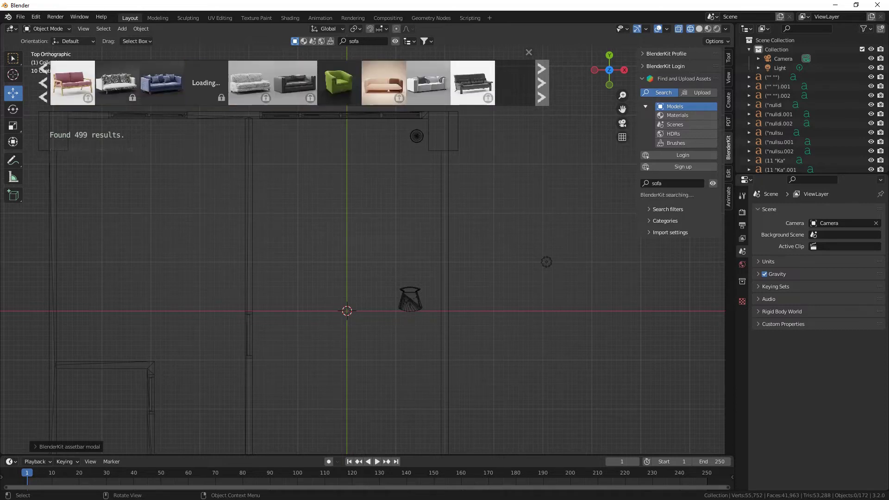
left_click(542, 83)
left_click(542, 82)
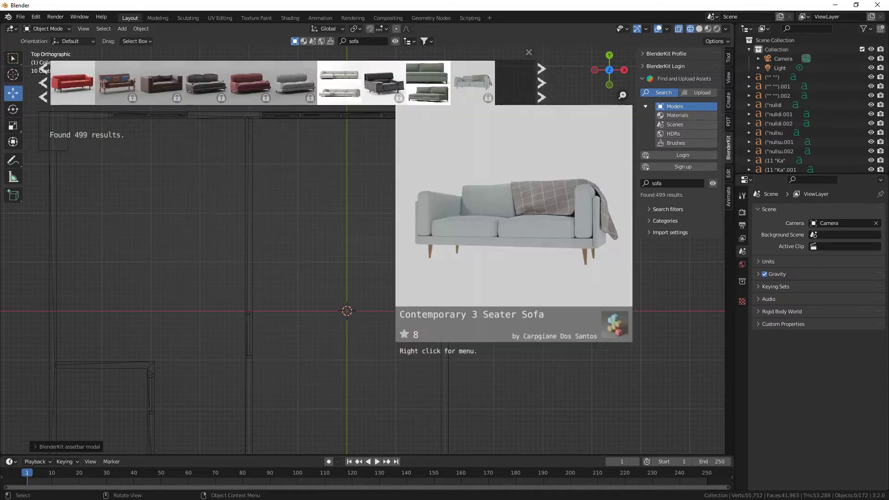
left_click(542, 82)
left_click(542, 83)
left_click(541, 83)
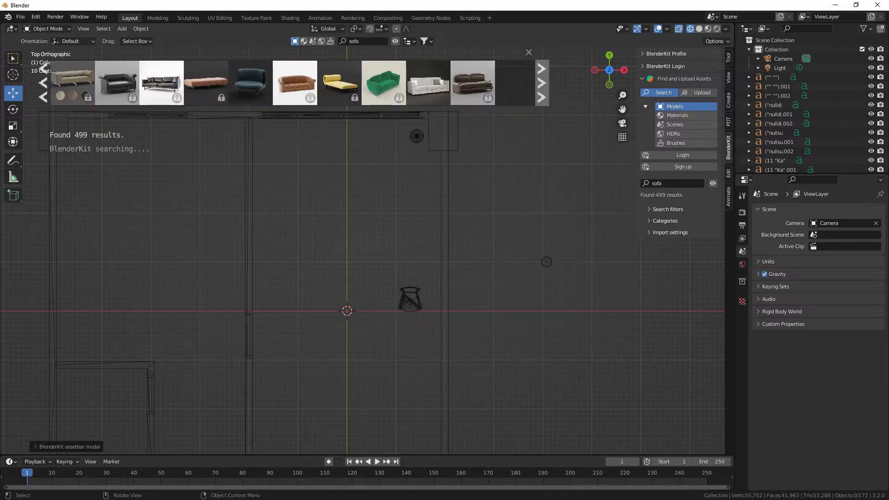
left_click(542, 83)
left_click(541, 83)
left_click(542, 82)
left_click(542, 82)
left_click(542, 83)
left_click(542, 83)
left_click(542, 83)
left_click(542, 82)
left_click(542, 82)
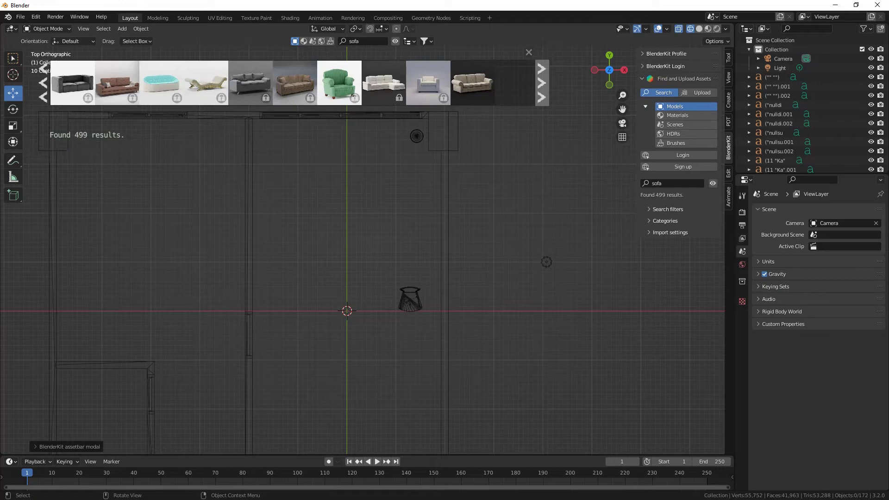
left_click(541, 83)
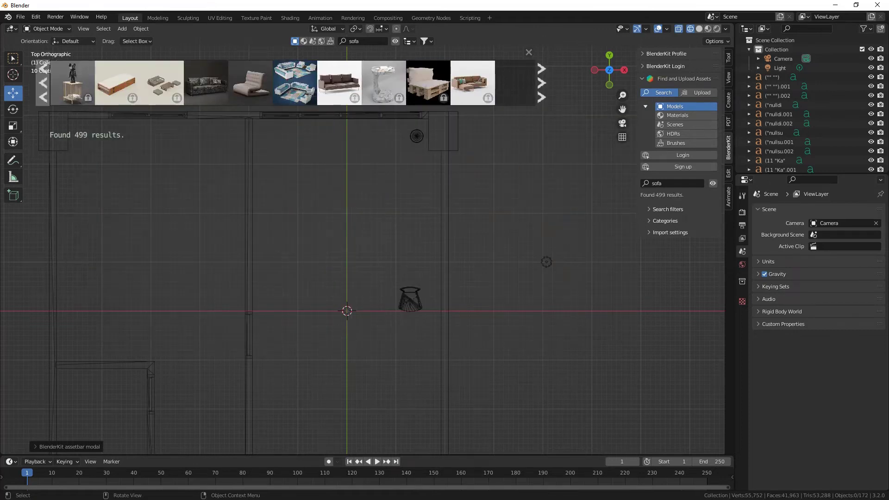
left_click(42, 83)
mouse_move(383, 82)
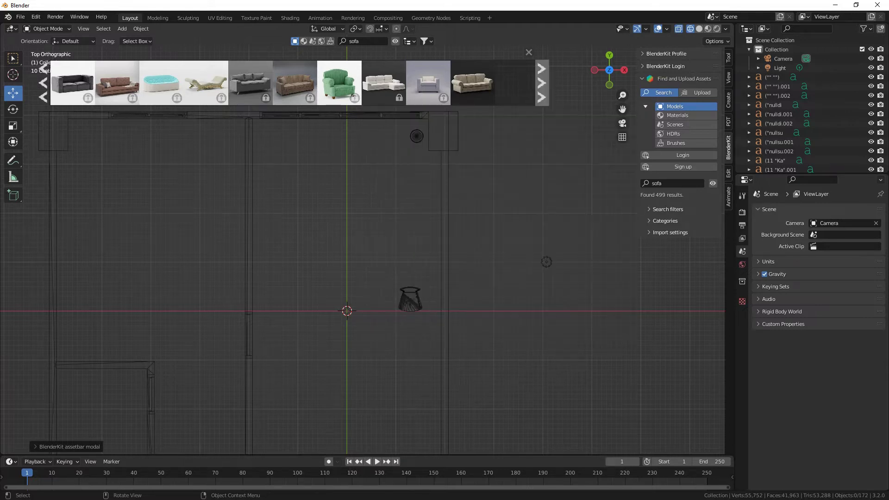
left_click(542, 83)
left_click(541, 82)
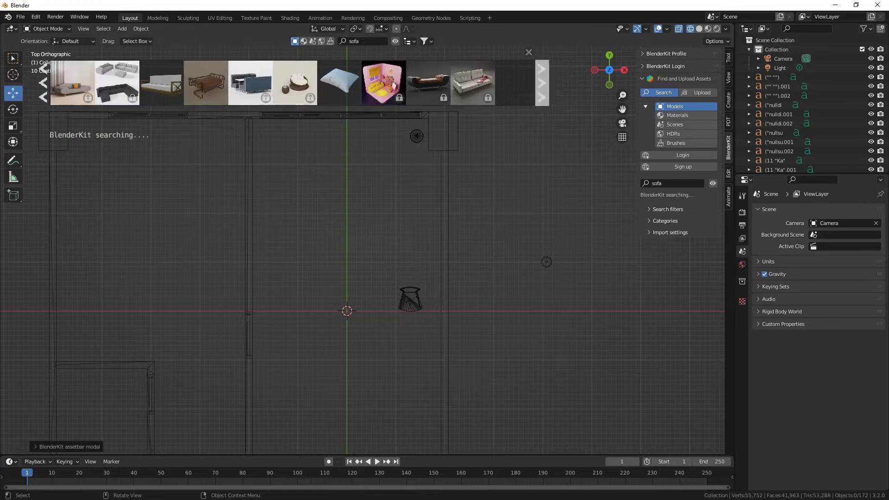
left_click(542, 83)
left_click(542, 82)
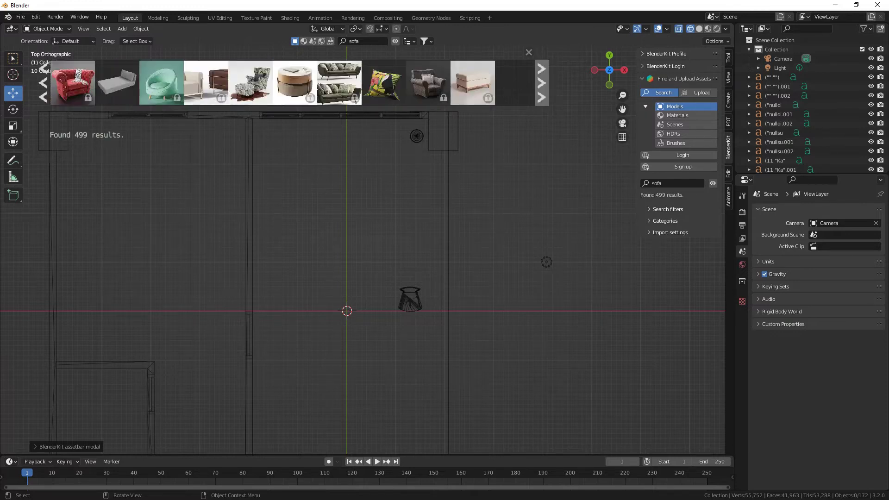
left_click(542, 82)
left_click(542, 82)
left_click(542, 83)
left_click(542, 83)
left_click(542, 82)
left_click(542, 83)
left_click(542, 82)
left_click(542, 82)
left_click(542, 83)
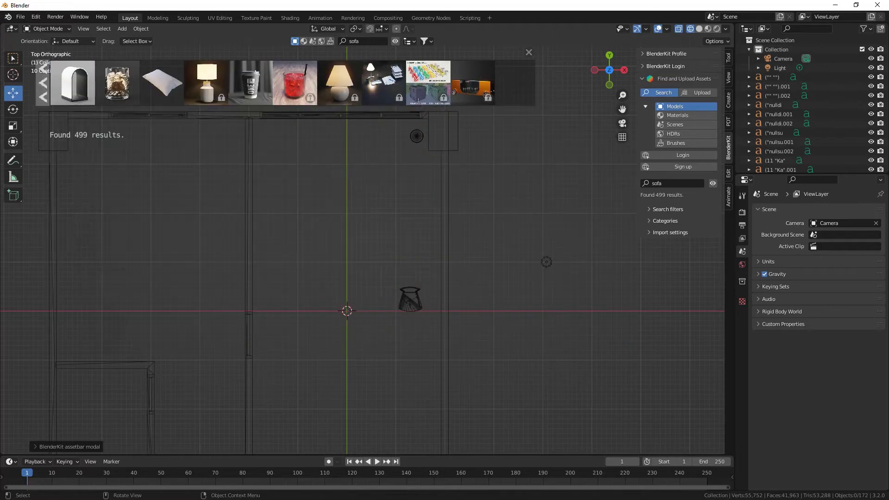
Go back through the sofa results to the unlocked beige three-seat sofa and place it at the 3D cursor in the scene
left_click(43, 82)
left_click(42, 82)
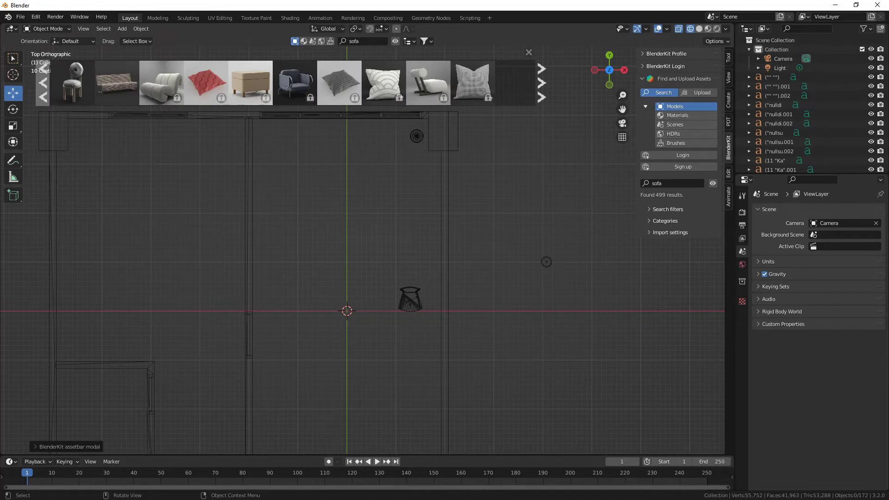
left_click(42, 82)
left_click(43, 83)
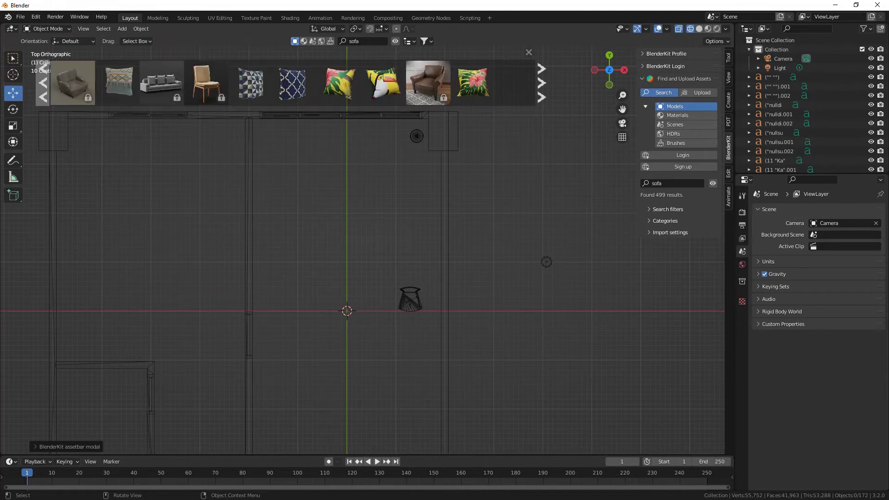
left_click(43, 83)
left_click(42, 83)
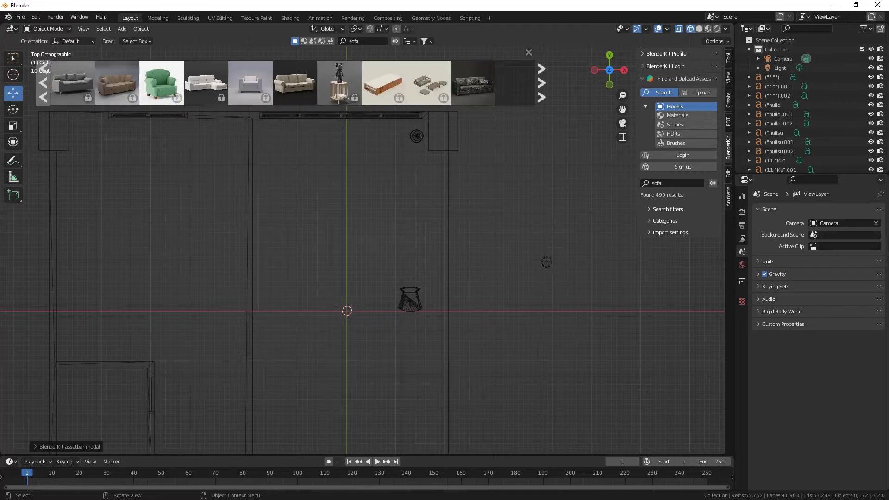
mouse_move(295, 83)
left_click_drag(295, 82, 346, 311)
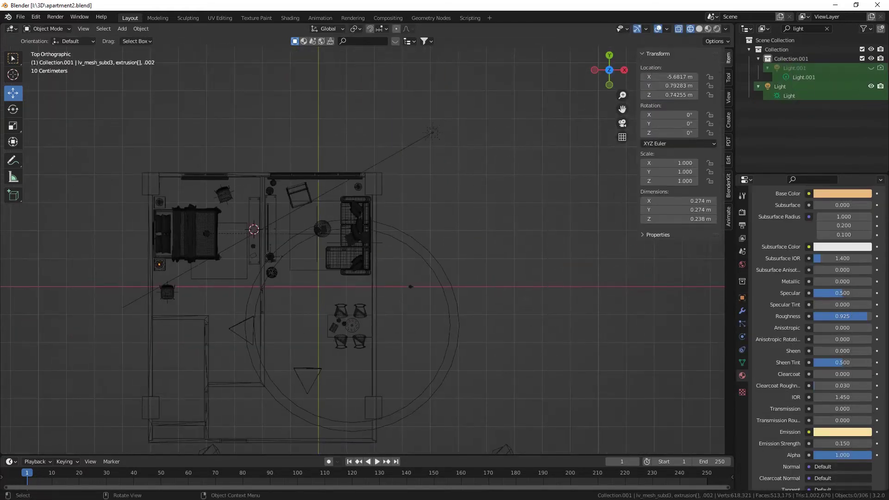
Inspect the furnished apartment wireframe up close from an angled perspective
scroll(440, 288, "up", 2)
mouse_move(610, 70)
left_mouse_down()
mouse_move(644, 60)
mouse_move(609, 23)
mouse_move(631, 2)
mouse_move(591, 70)
mouse_move(572, 73)
mouse_move(621, 67)
left_mouse_up()
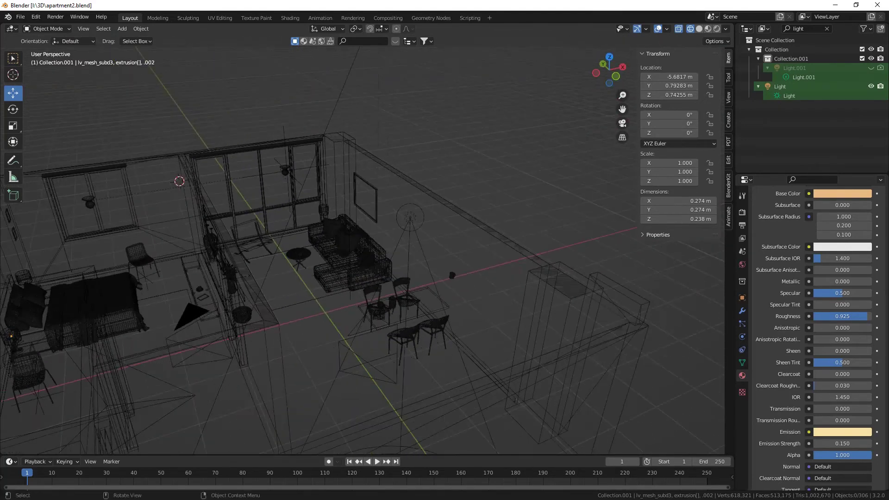
scroll(361, 250, "up", 2)
left_click_drag(622, 110, 774, 82)
scroll(362, 250, "down", 2)
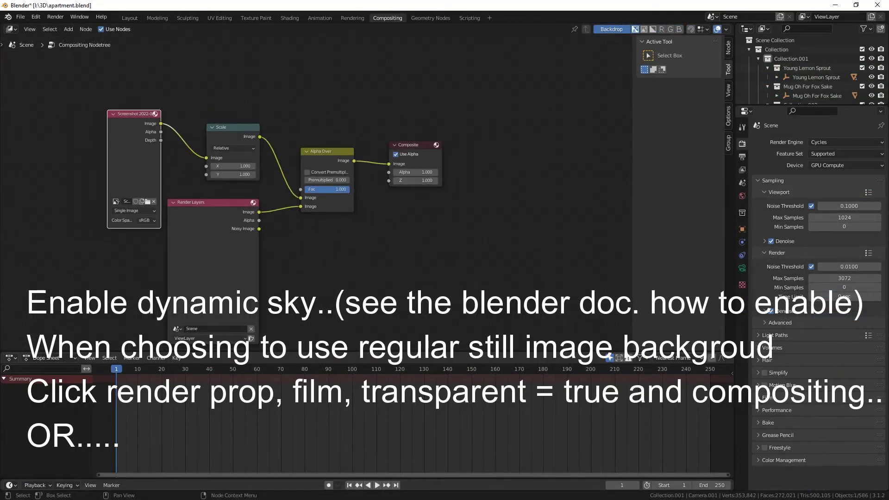
scroll(316, 194, "up", 2)
scroll(316, 193, "down", 5)
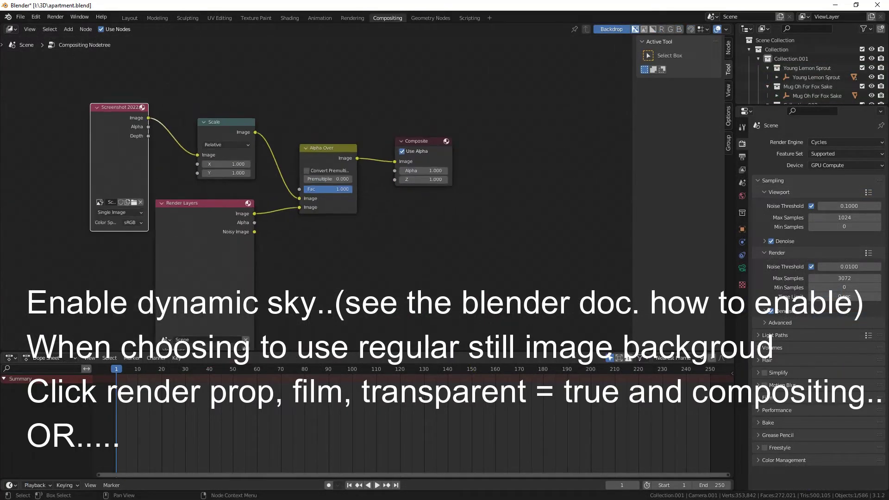
scroll(335, 198, "up", 1)
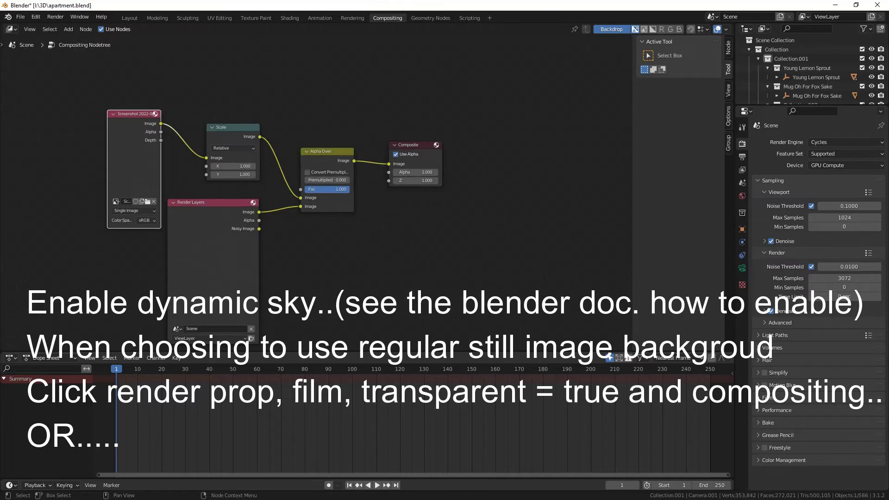
scroll(313, 189, "up", 3)
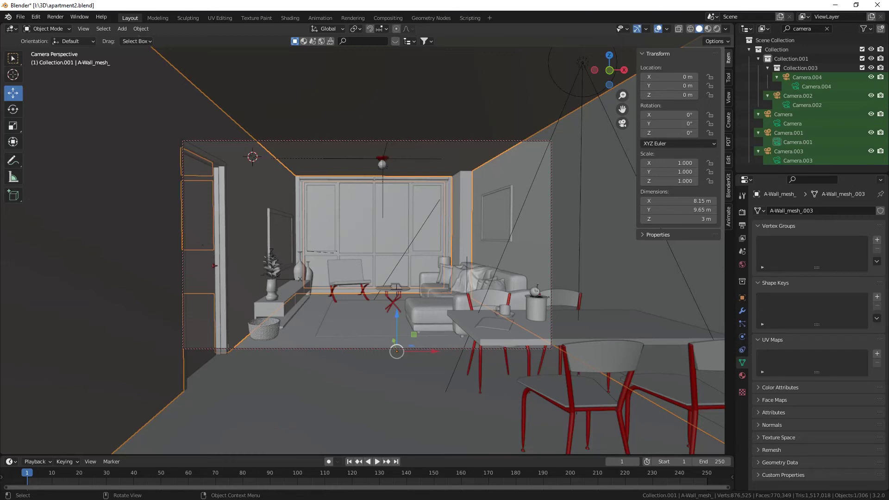
Render a still image of the living room from the current camera and check the render at different magnifications
left_click(55, 17)
left_click(58, 27)
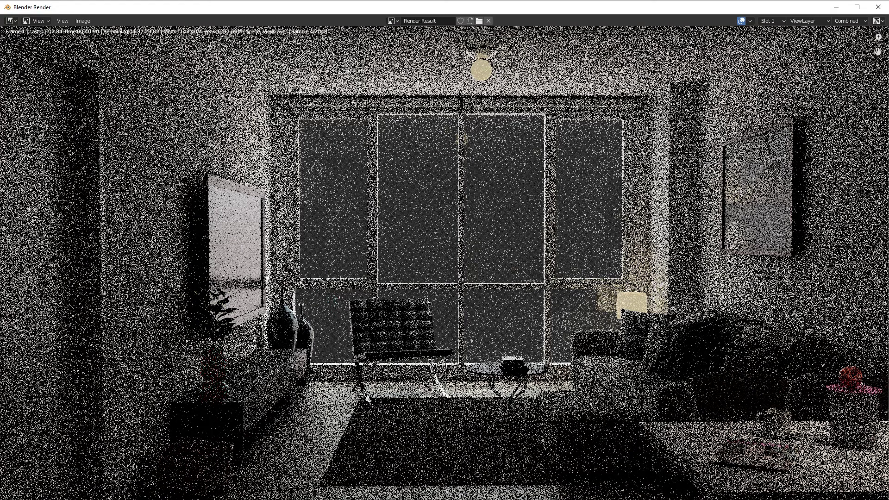
scroll(445, 263, "down", 6)
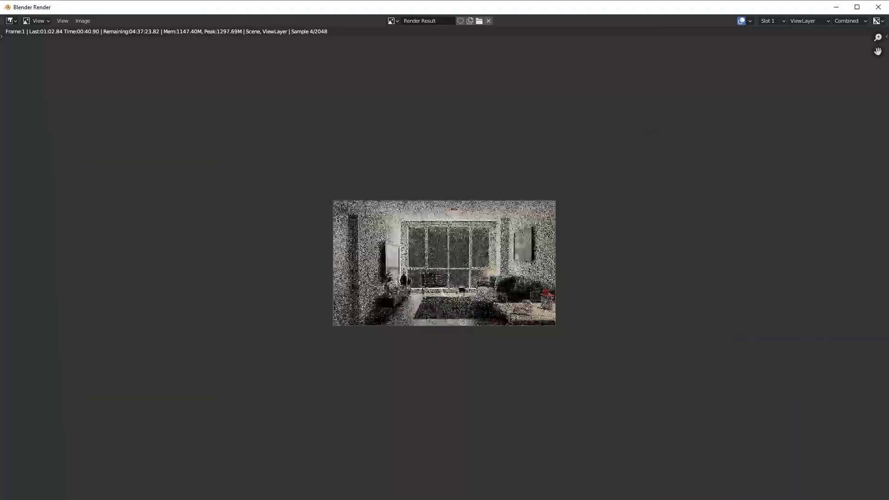
scroll(445, 263, "up", 5)
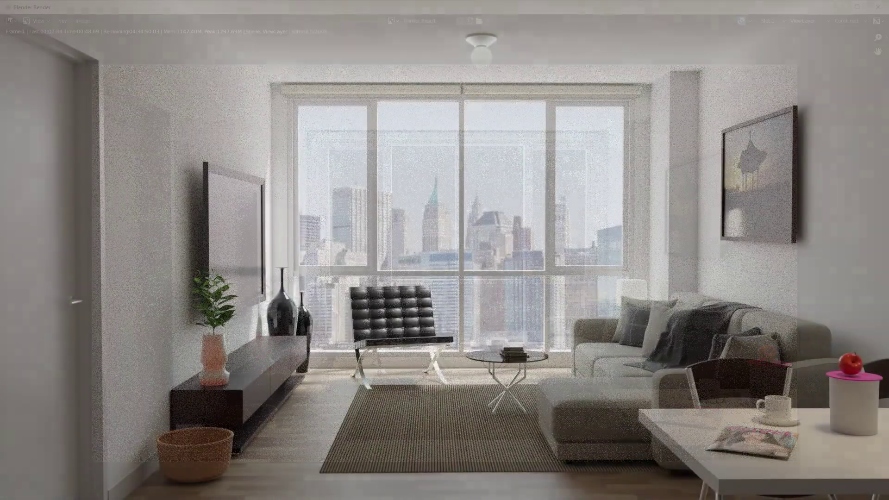